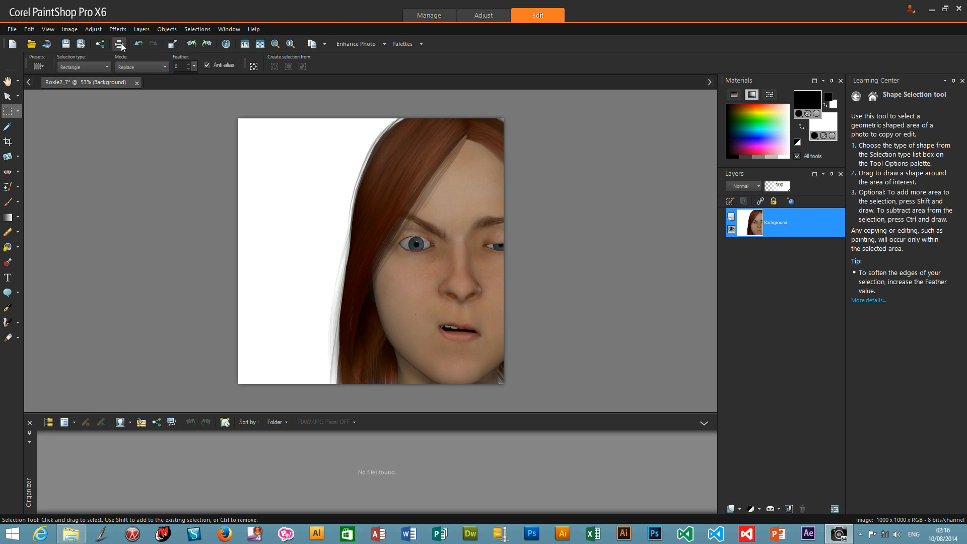
# - Duplicate the background layer twice so that two copies are stacked above it
pyautogui.click(140, 30)
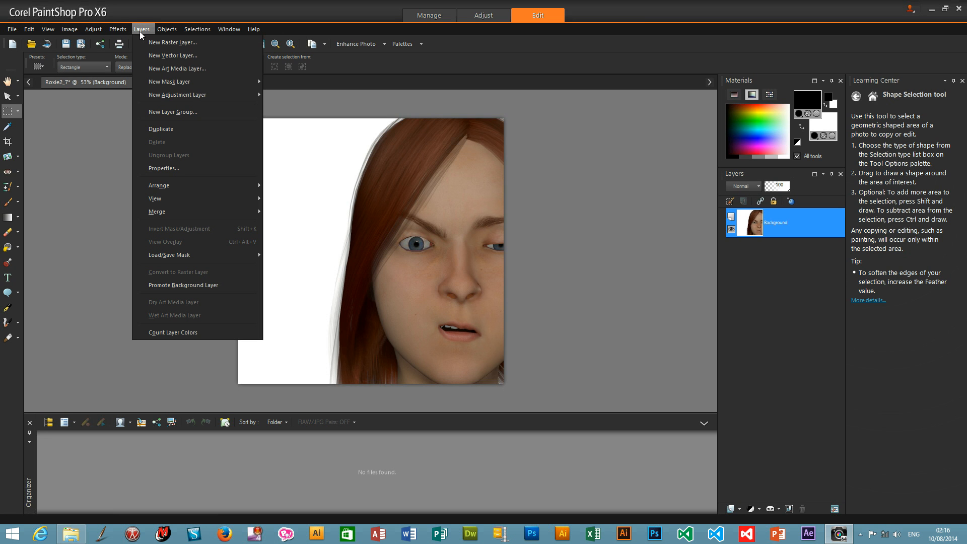
pyautogui.click(161, 129)
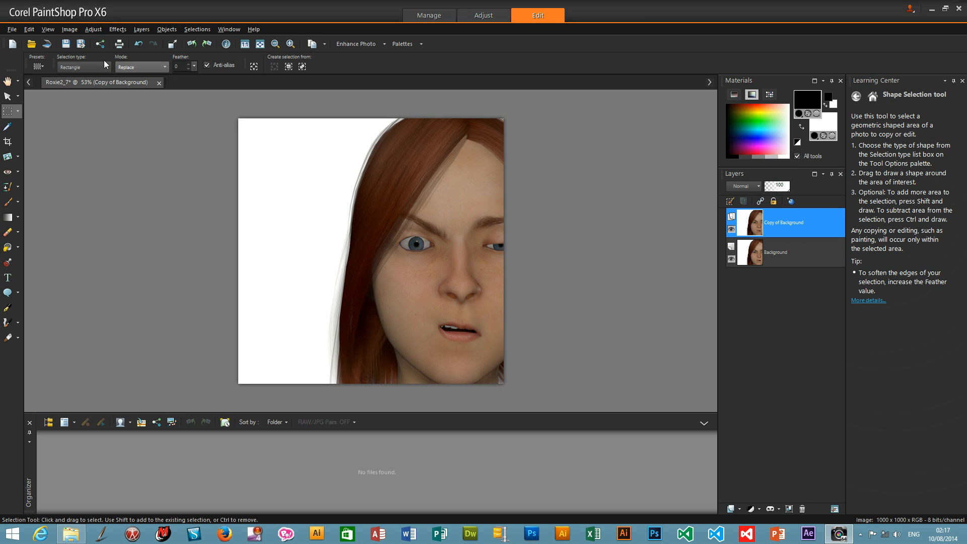
pyautogui.click(141, 29)
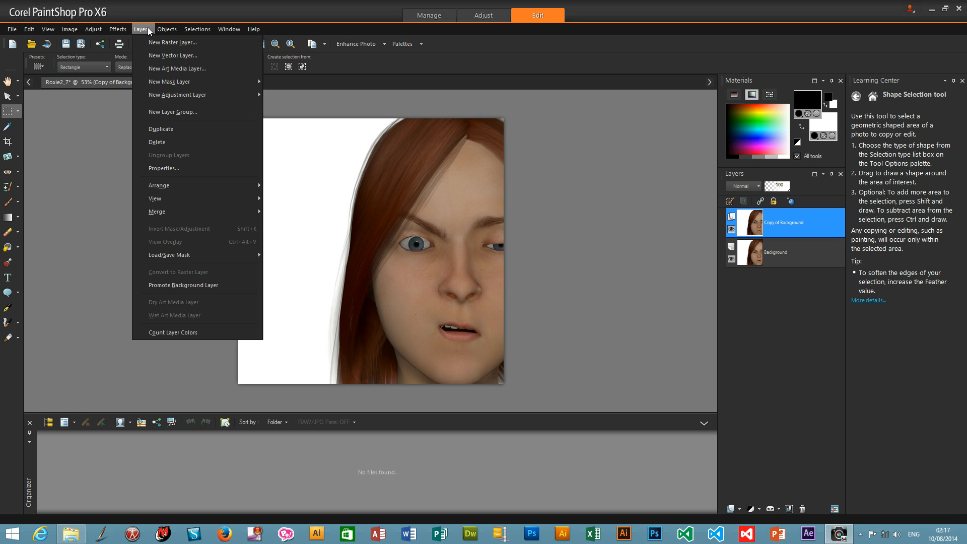
pyautogui.click(154, 130)
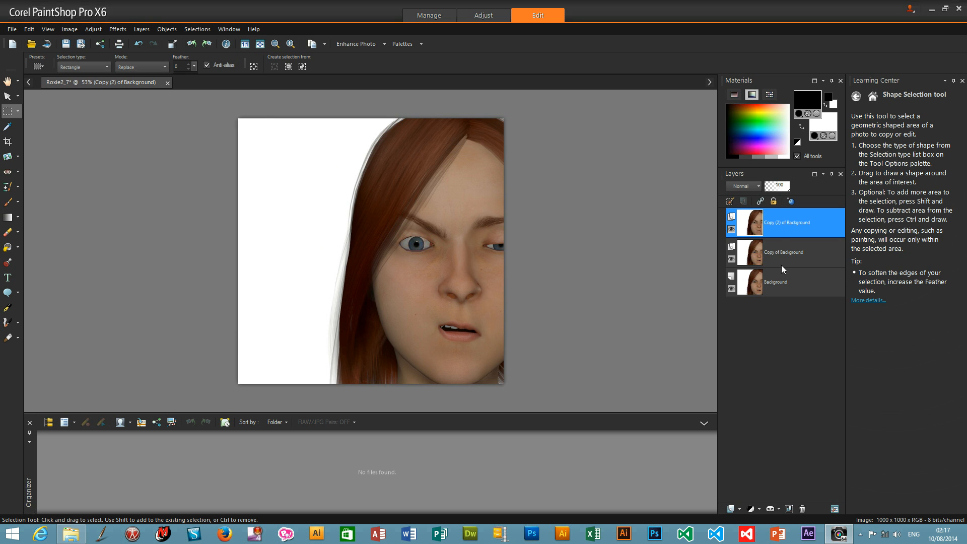
# - Hide the uppermost background copy and open the Retro Lab photo effect on the middle copy
pyautogui.click(731, 230)
pyautogui.click(794, 255)
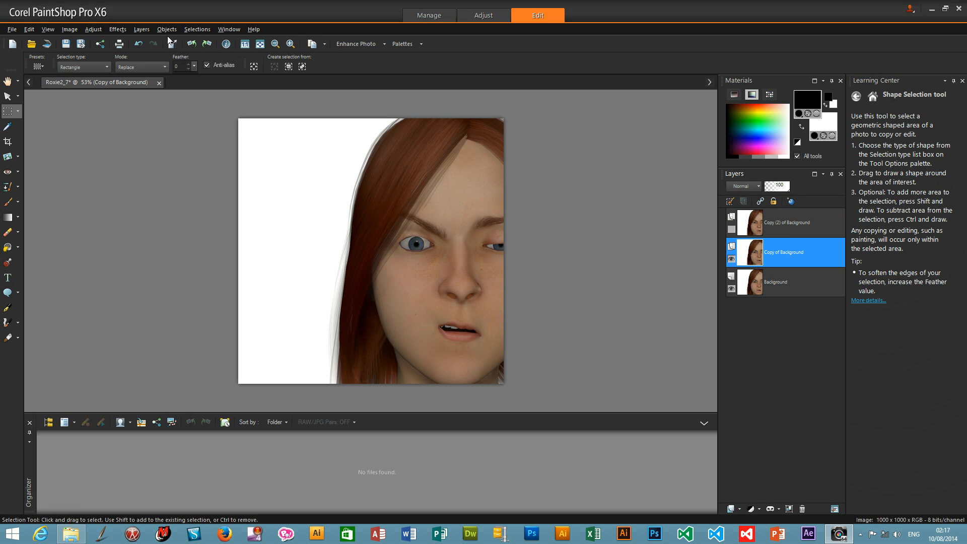
pyautogui.click(114, 30)
pyautogui.moveTo(129, 60)
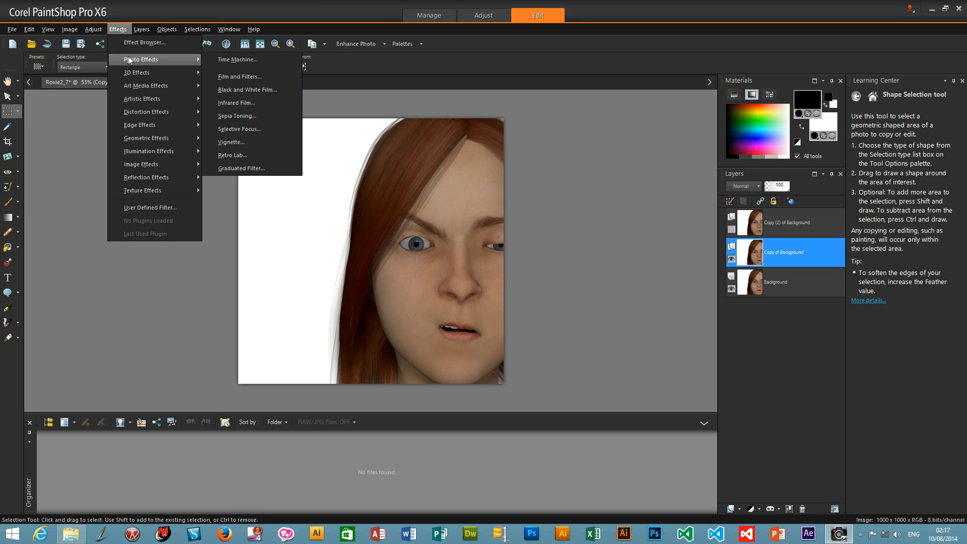
pyautogui.click(225, 156)
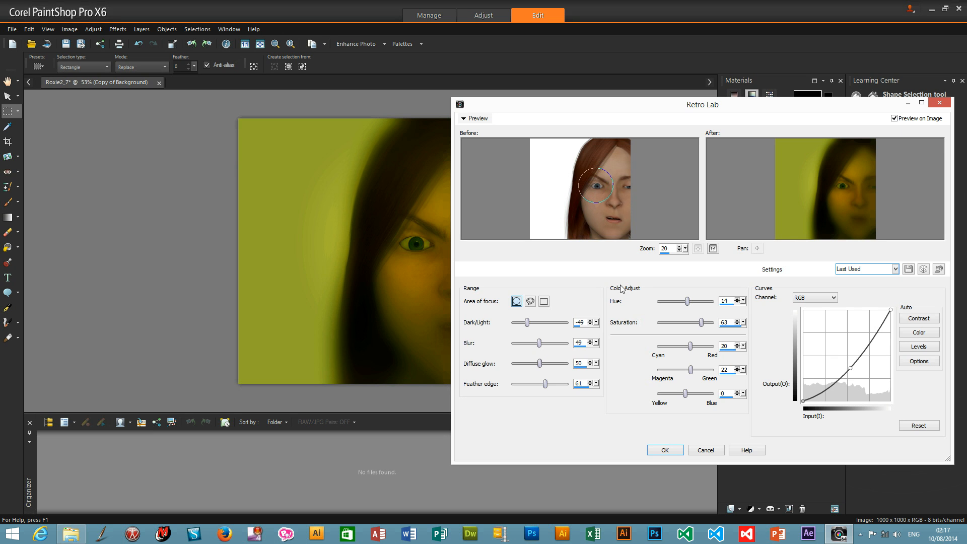
# - Try Retro Lab with Dark/Light 43, Hue -35, Magenta/Green -8 and the RGB curve point at input 115, output 118
pyautogui.moveTo(527, 322); pyautogui.dragTo(550, 325)
pyautogui.moveTo(581, 109); pyautogui.dragTo(618, 113)
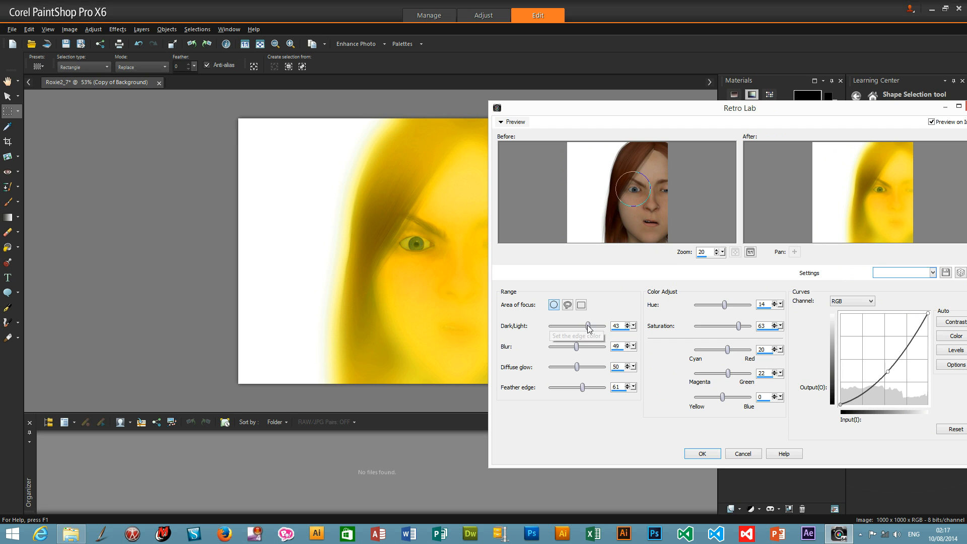
pyautogui.moveTo(724, 304); pyautogui.dragTo(717, 304)
pyautogui.moveTo(888, 373); pyautogui.dragTo(880, 363)
pyautogui.click(848, 303)
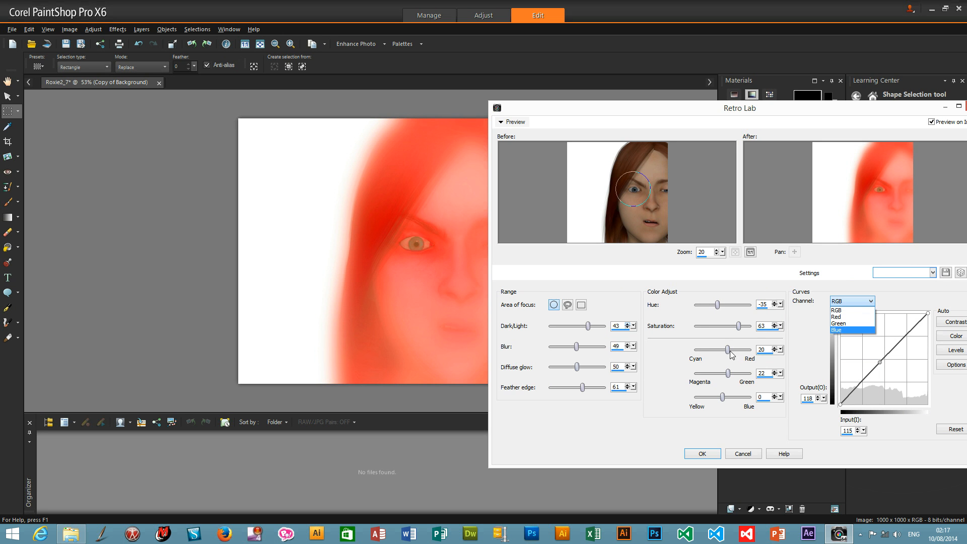
pyautogui.click(729, 374)
pyautogui.moveTo(729, 374); pyautogui.dragTo(721, 377)
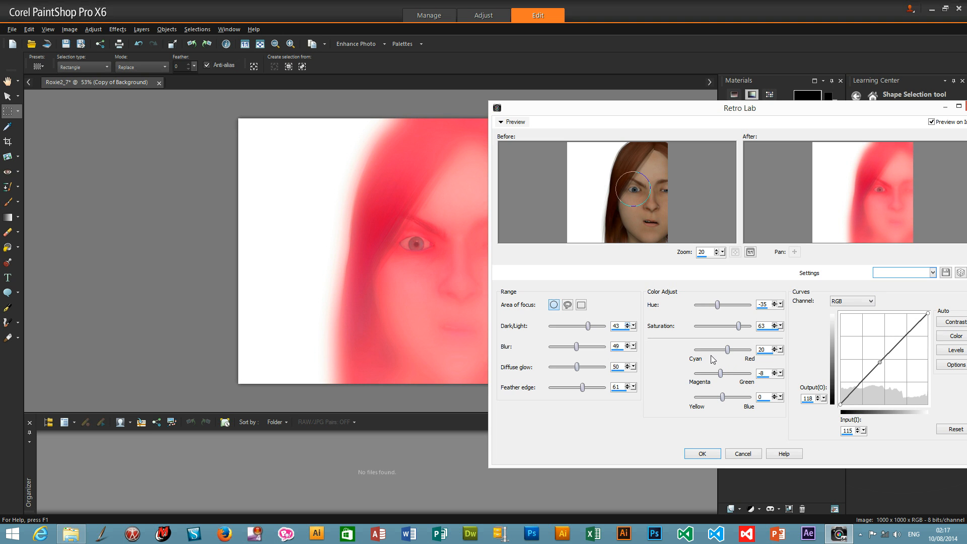
# - Try Dark/Light -76 with the curve point at input 122, output 92, and redraw the circular focus area over the mouth and back around the eye
pyautogui.moveTo(591, 330); pyautogui.dragTo(556, 328)
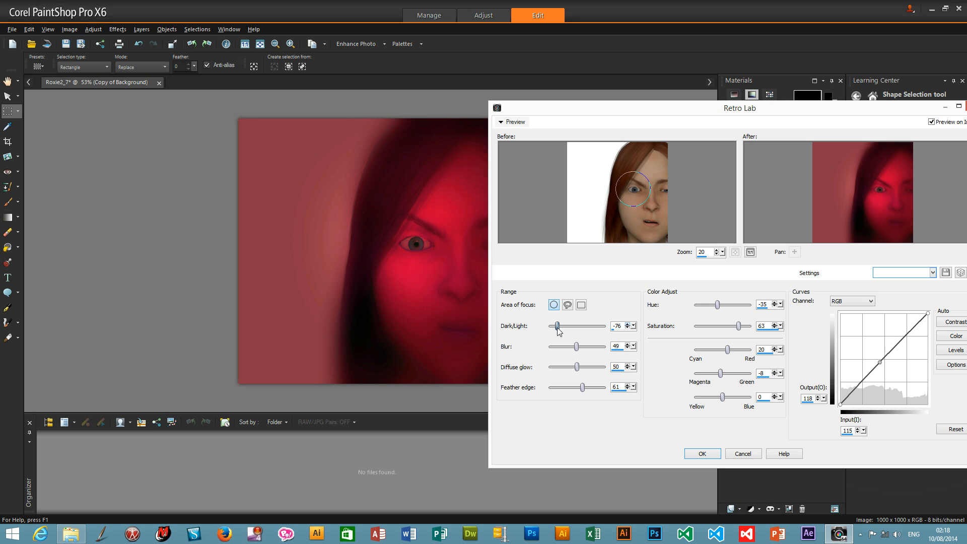
pyautogui.moveTo(880, 362); pyautogui.dragTo(882, 372)
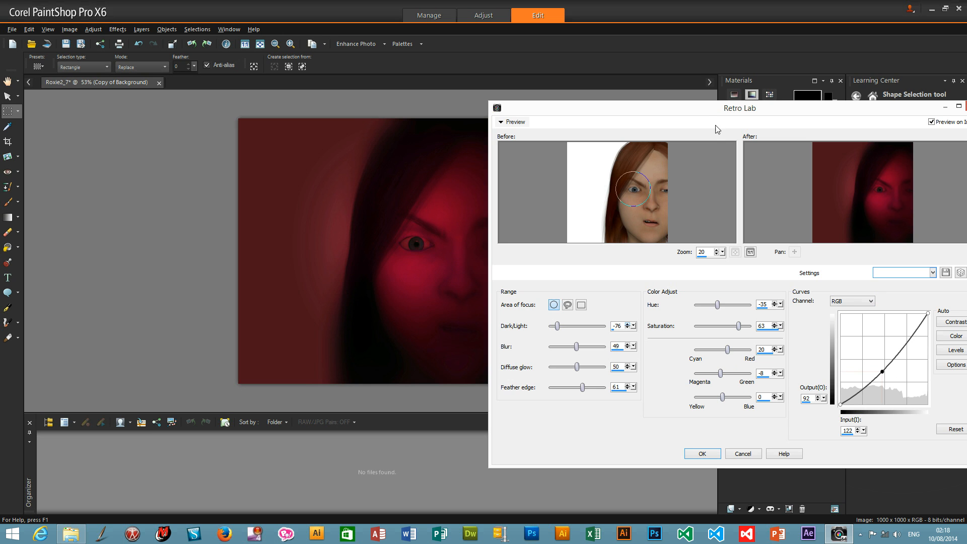
pyautogui.click(669, 199)
pyautogui.moveTo(668, 199)
pyautogui.mouseDown()
pyautogui.moveTo(676, 204)
pyautogui.moveTo(660, 232)
pyautogui.mouseUp()
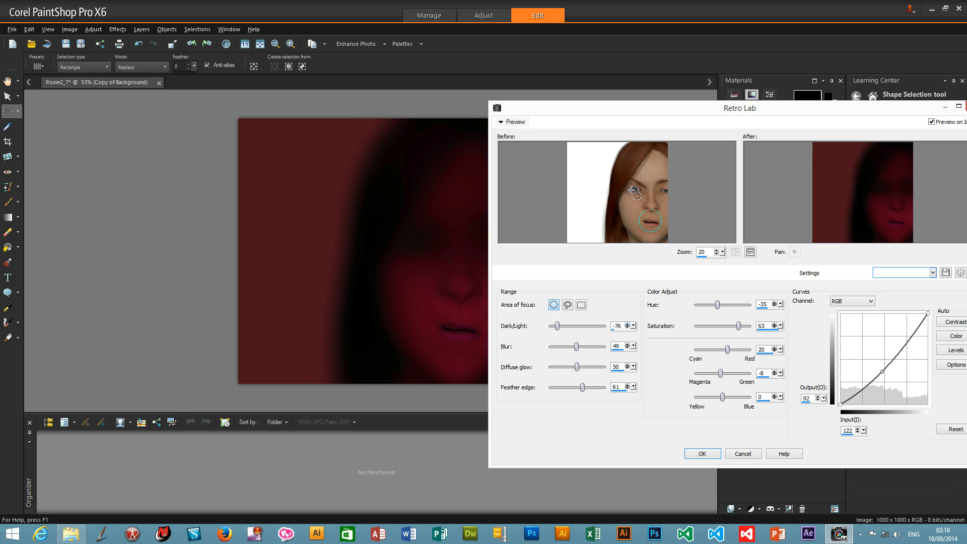
pyautogui.moveTo(630, 189); pyautogui.dragTo(641, 199)
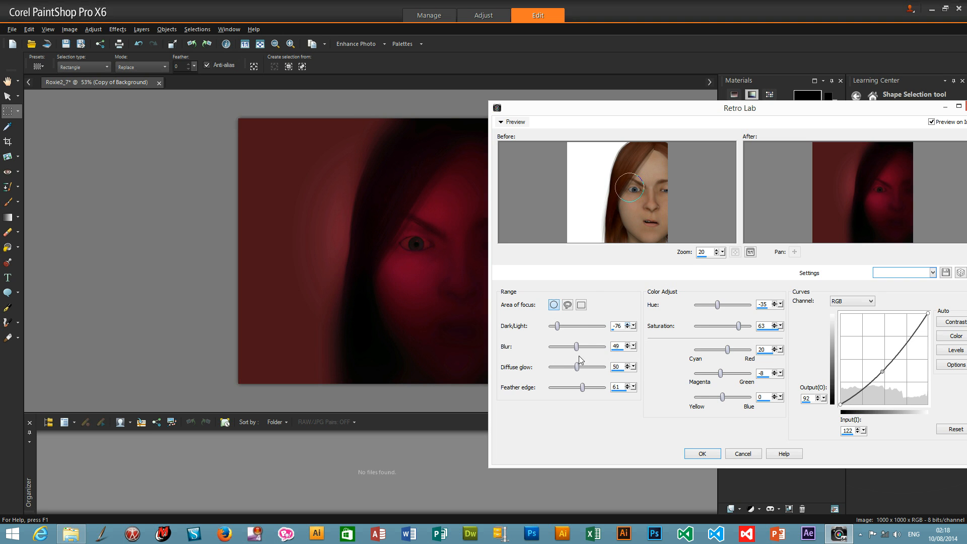
# - Set Blur to 72, Diffuse glow and Feather edge to 76, Hue to 49 and Magenta/Green to 12
pyautogui.moveTo(577, 347); pyautogui.dragTo(588, 346)
pyautogui.moveTo(584, 387); pyautogui.dragTo(588, 366)
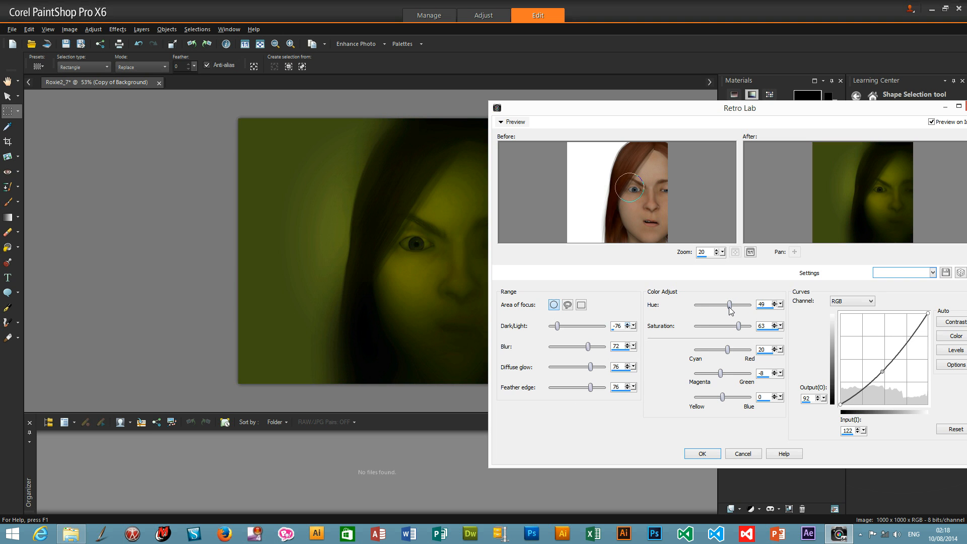
pyautogui.moveTo(721, 373); pyautogui.dragTo(726, 374)
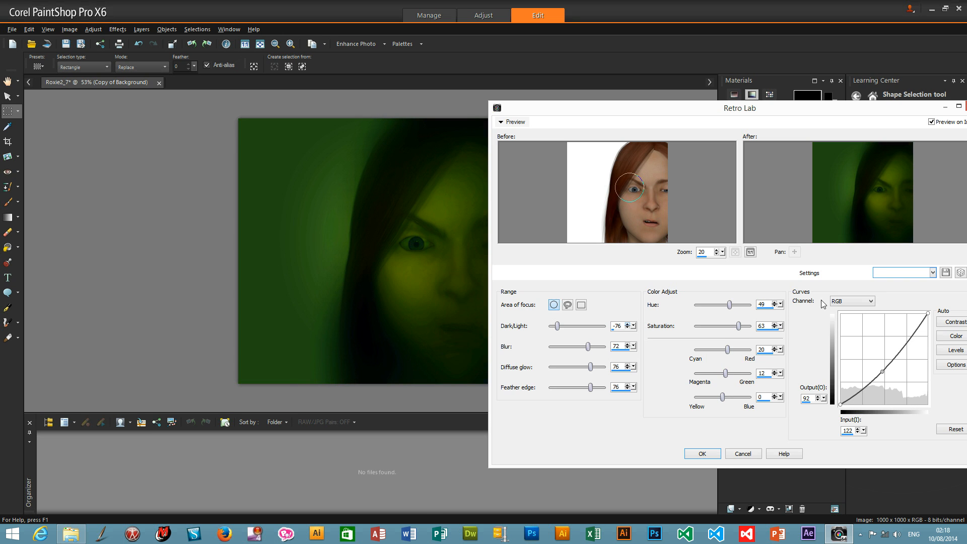
# - Try freehand focus areas, first a narrow outline down the face and over the eye, then a spiky star-like outline around the face
pyautogui.click(568, 305)
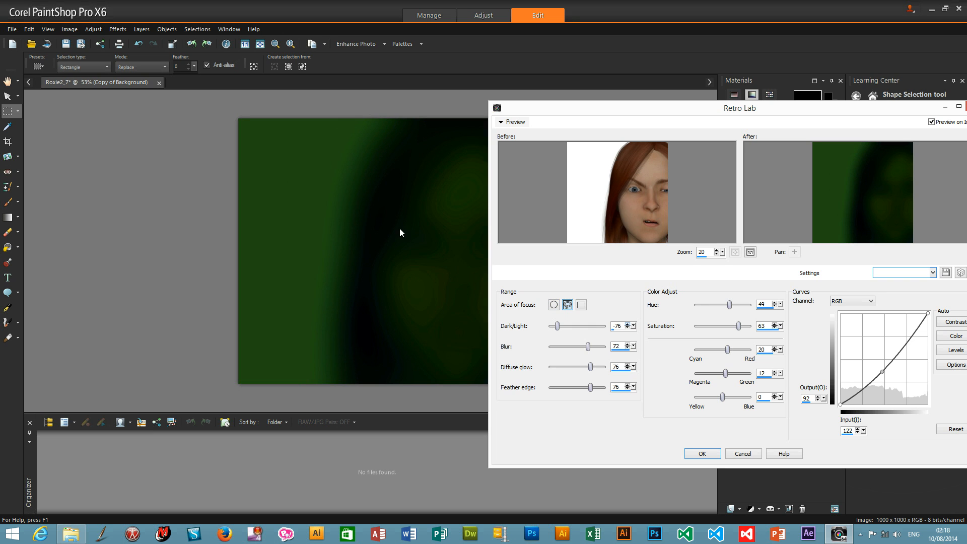
pyautogui.moveTo(626, 186)
pyautogui.mouseDown()
pyautogui.moveTo(639, 199)
pyautogui.moveTo(650, 191)
pyautogui.moveTo(638, 179)
pyautogui.moveTo(625, 185)
pyautogui.moveTo(630, 227)
pyautogui.moveTo(641, 227)
pyautogui.moveTo(644, 149)
pyautogui.moveTo(632, 182)
pyautogui.mouseUp()
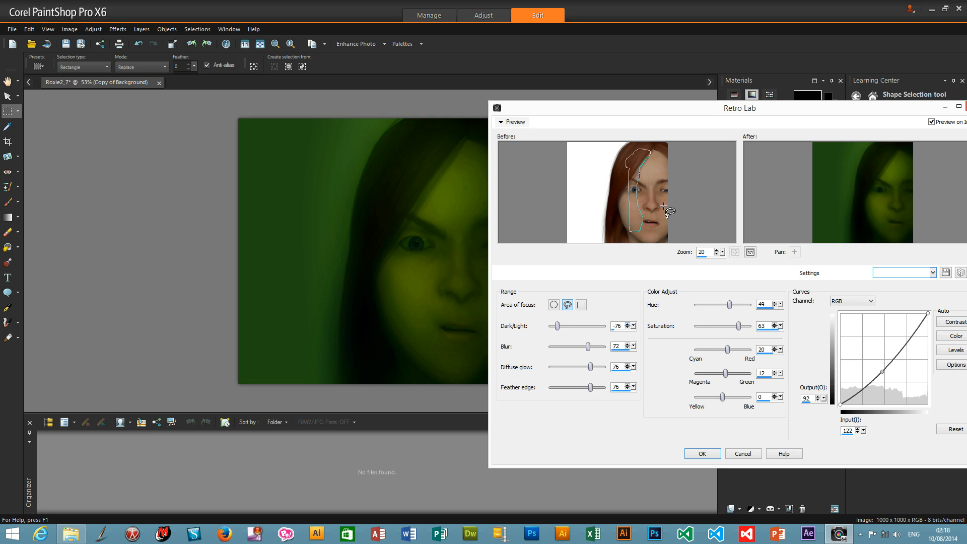
pyautogui.click(608, 176)
pyautogui.moveTo(608, 177)
pyautogui.mouseDown()
pyautogui.moveTo(579, 204)
pyautogui.moveTo(632, 197)
pyautogui.moveTo(610, 229)
pyautogui.moveTo(632, 208)
pyautogui.moveTo(637, 230)
pyautogui.moveTo(647, 212)
pyautogui.moveTo(663, 228)
pyautogui.moveTo(650, 204)
pyautogui.moveTo(672, 207)
pyautogui.moveTo(650, 188)
pyautogui.moveTo(670, 174)
pyautogui.moveTo(644, 184)
pyautogui.moveTo(645, 157)
pyautogui.moveTo(636, 182)
pyautogui.moveTo(617, 152)
pyautogui.moveTo(632, 184)
pyautogui.mouseUp()
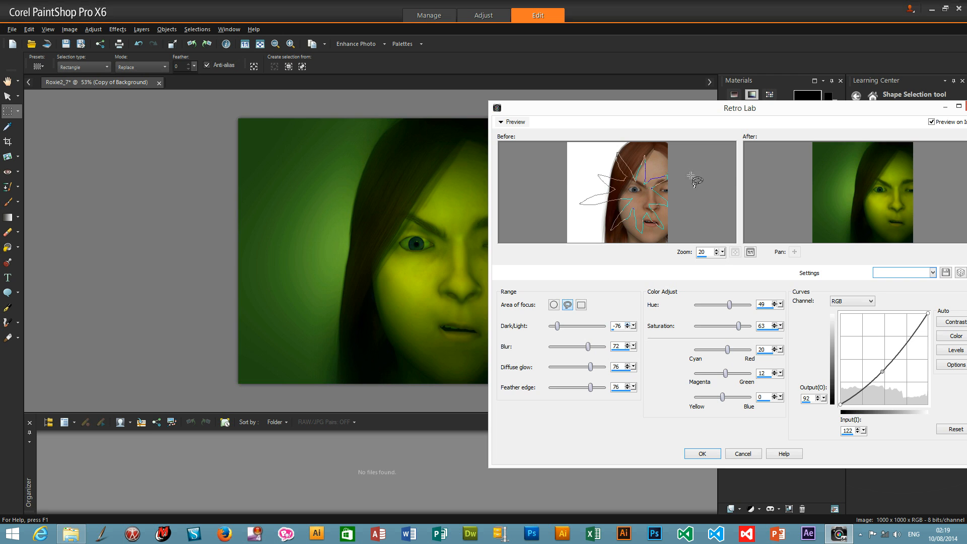
# - Frame the fully visible eye with a rectangular focus area and set Dark/Light to -10, Blur 18, Diffuse glow 52 and Feather edge 21
pyautogui.click(580, 306)
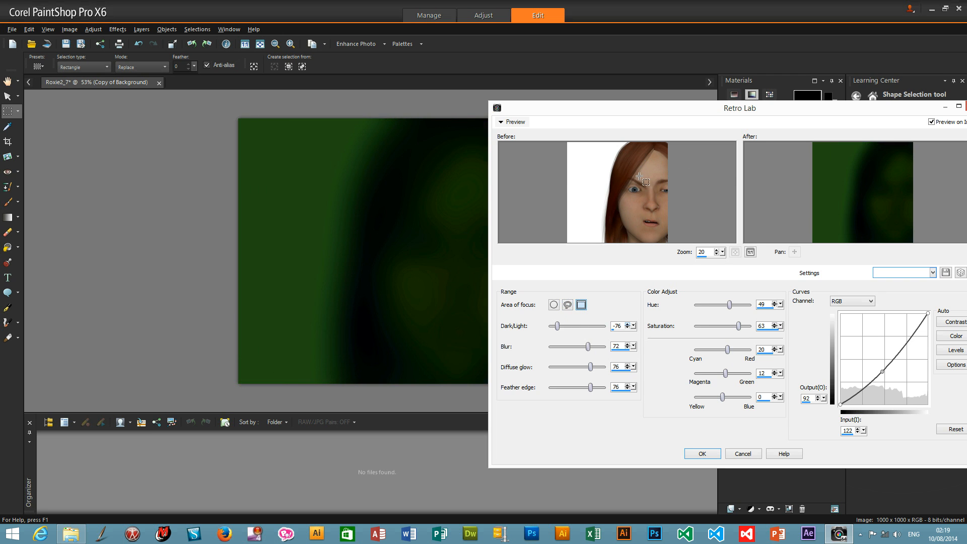
pyautogui.moveTo(640, 220)
pyautogui.mouseDown()
pyautogui.moveTo(630, 170)
pyautogui.moveTo(629, 185)
pyautogui.moveTo(644, 198)
pyautogui.mouseUp()
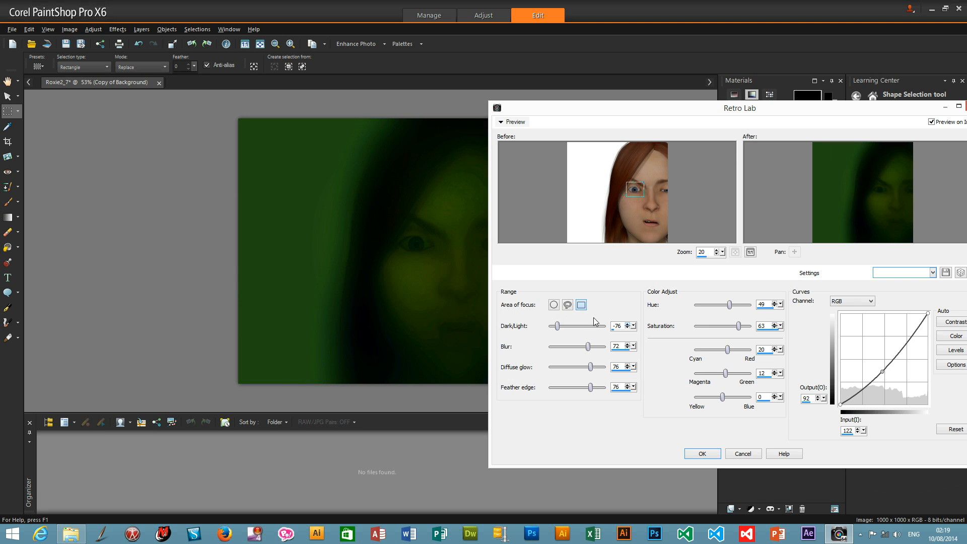
pyautogui.moveTo(557, 327)
pyautogui.mouseDown()
pyautogui.moveTo(571, 327)
pyautogui.moveTo(562, 351)
pyautogui.moveTo(576, 331)
pyautogui.mouseUp()
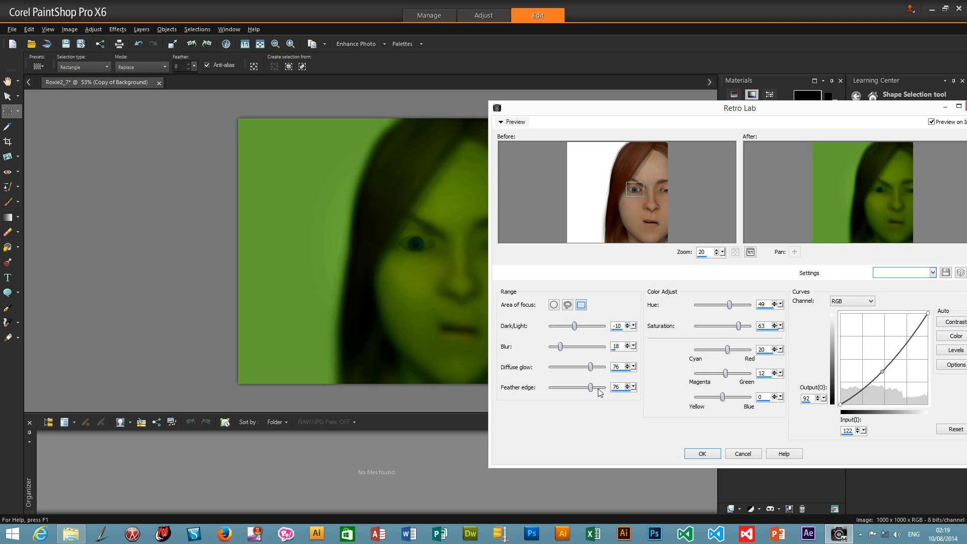
pyautogui.moveTo(590, 388); pyautogui.dragTo(577, 368)
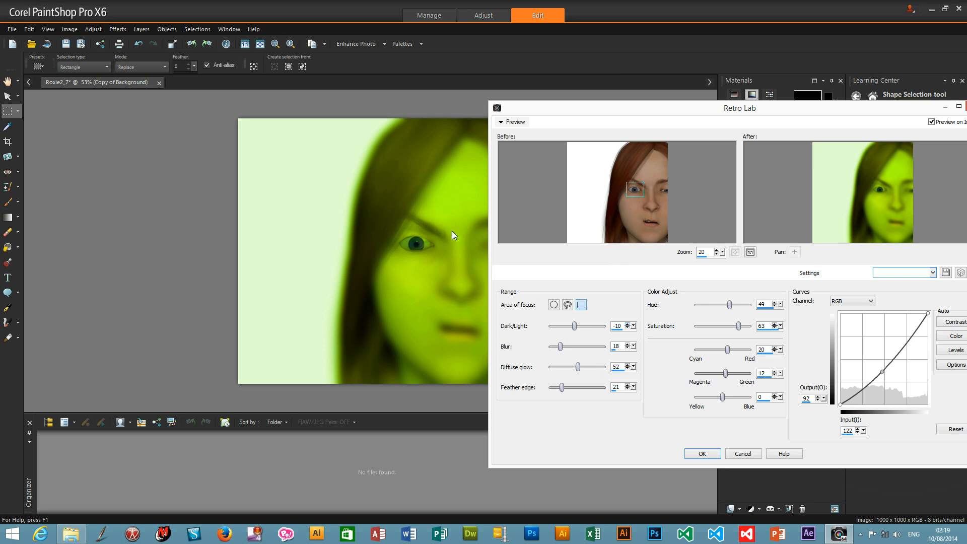
# - Set Dark/Light to -78, Diffuse glow to 39 and the curve point to input 93, output 135, and apply Retro Lab to the middle copy
pyautogui.moveTo(577, 330); pyautogui.dragTo(561, 332)
pyautogui.moveTo(882, 372); pyautogui.dragTo(872, 358)
pyautogui.moveTo(578, 367); pyautogui.dragTo(572, 372)
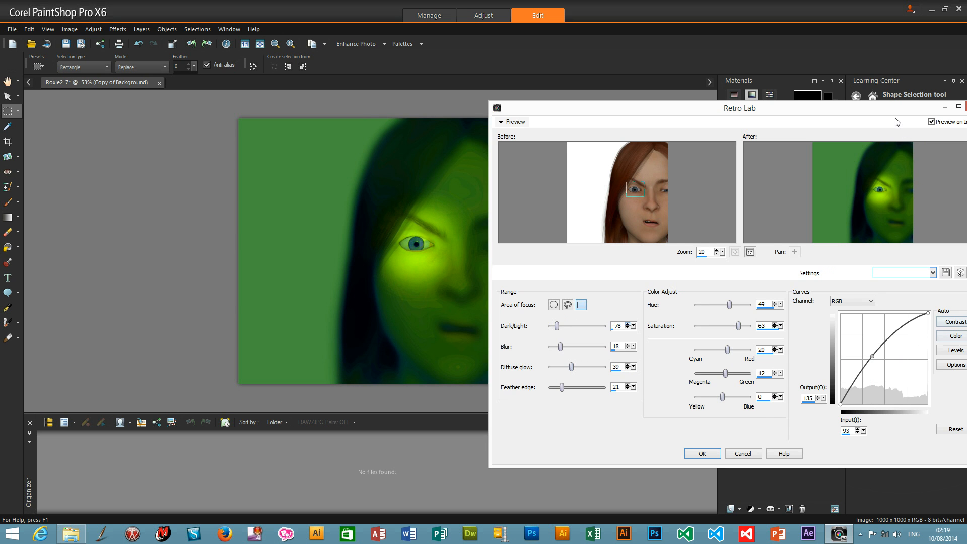
pyautogui.moveTo(823, 112); pyautogui.dragTo(734, 120)
pyautogui.click(613, 462)
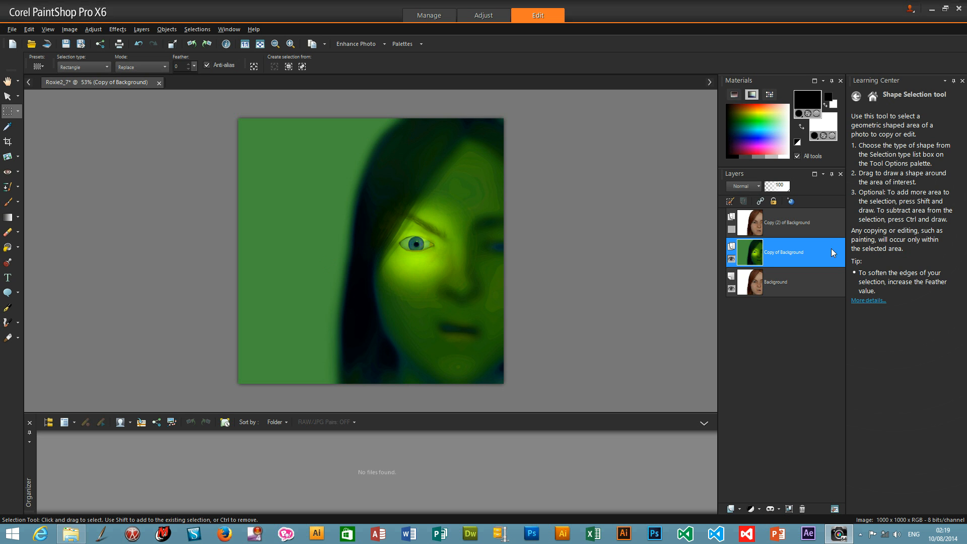
# - Select the uppermost background copy, make it visible again and open the Retro Lab effect on it
pyautogui.click(785, 226)
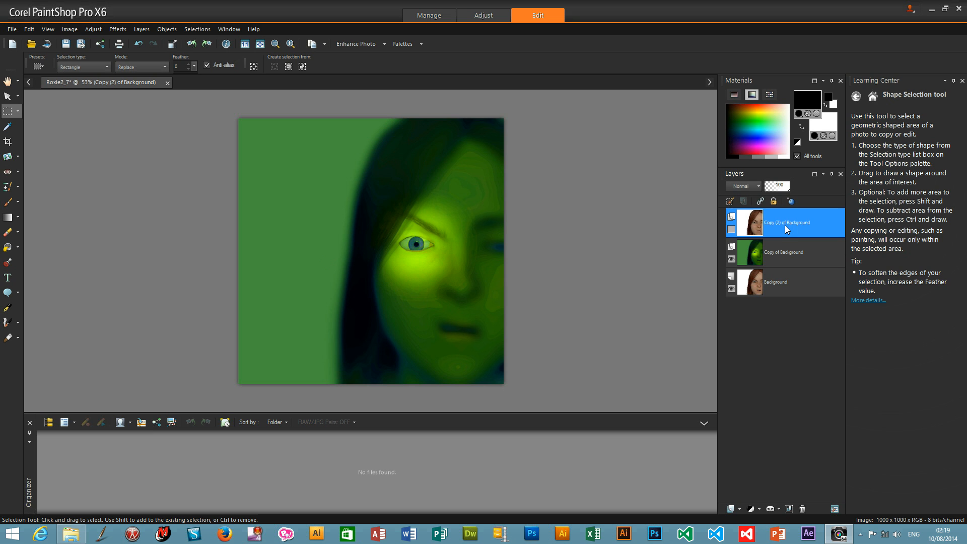
pyautogui.click(732, 229)
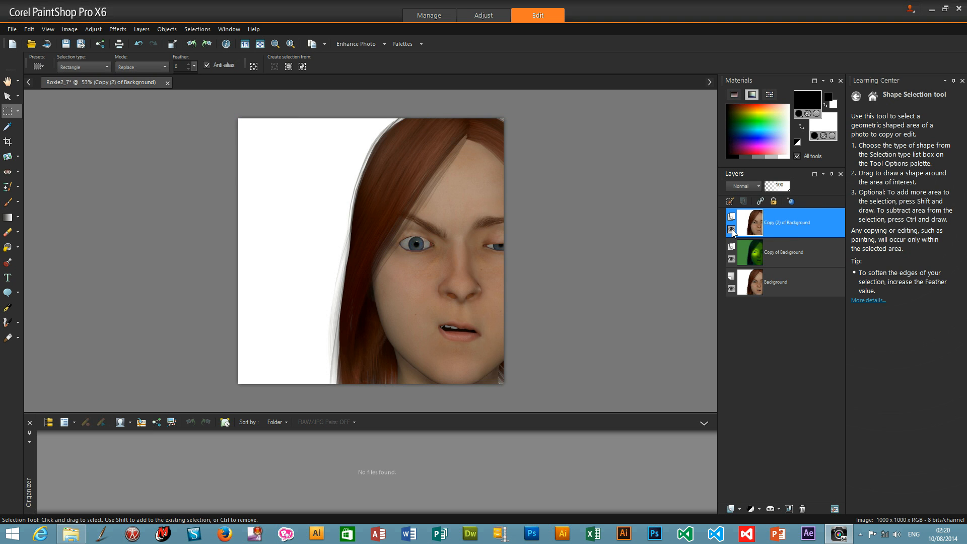
pyautogui.click(118, 29)
pyautogui.moveTo(126, 59)
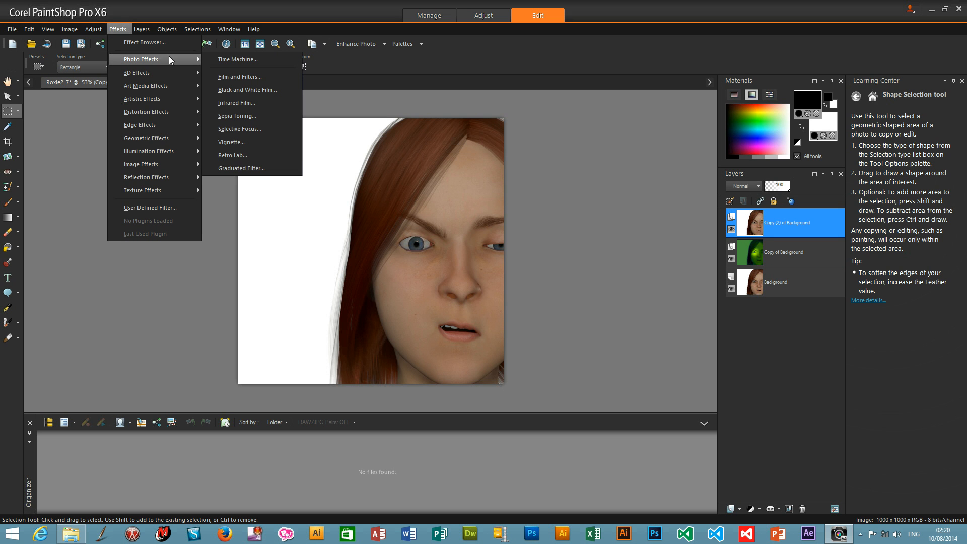
pyautogui.click(246, 156)
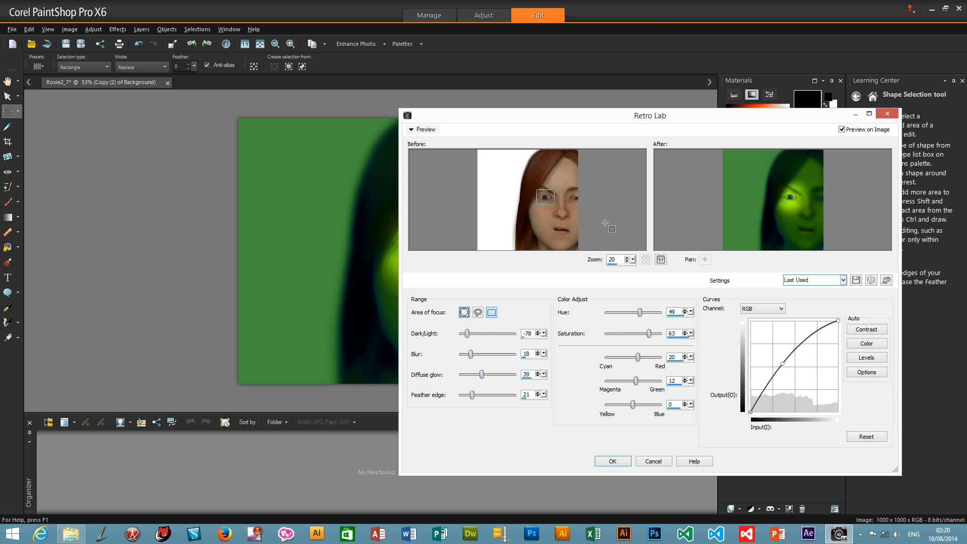
# - Frame the partly cropped eye with a rectangular focus area and set Hue to -14, Diffuse glow to 9 and Feather edge to 1
pyautogui.moveTo(565, 189); pyautogui.dragTo(584, 209)
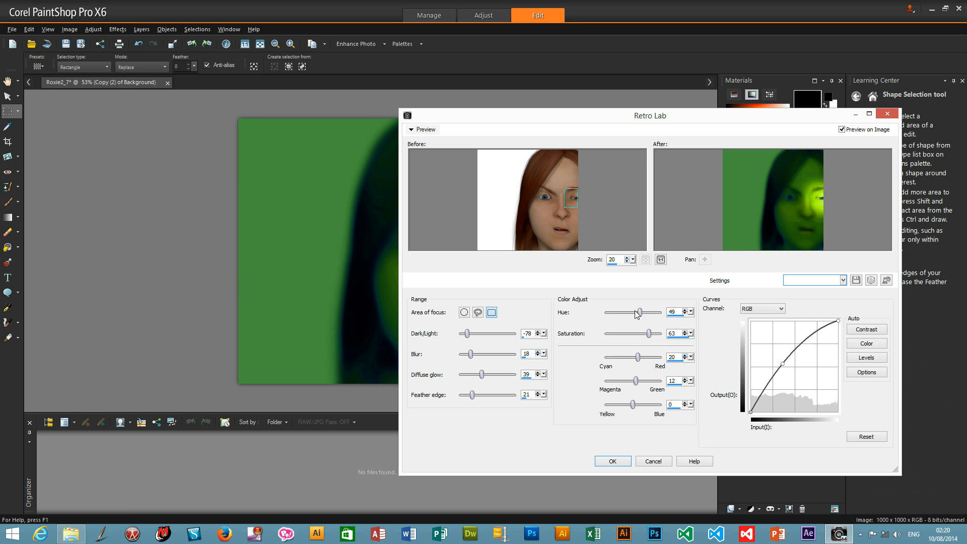
pyautogui.moveTo(640, 313); pyautogui.dragTo(631, 316)
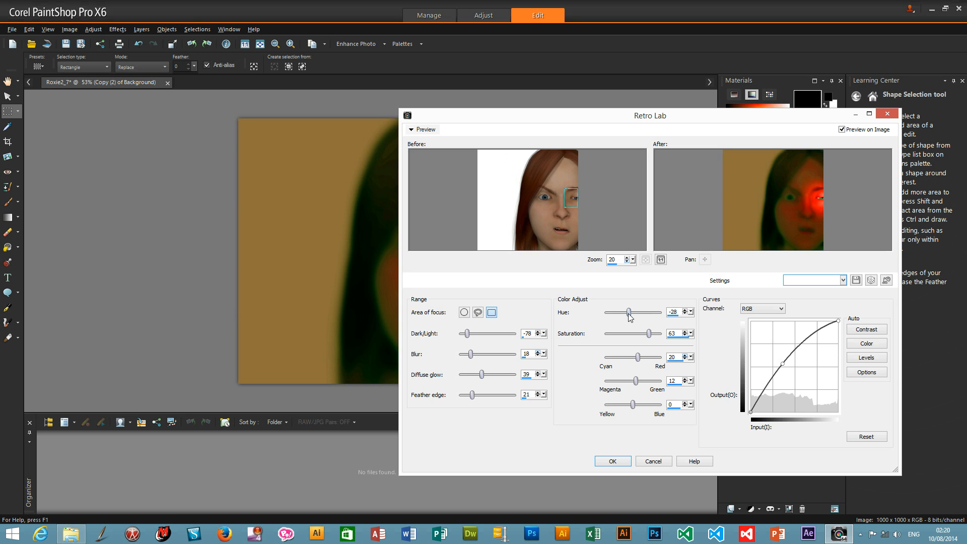
pyautogui.moveTo(479, 379); pyautogui.dragTo(462, 398)
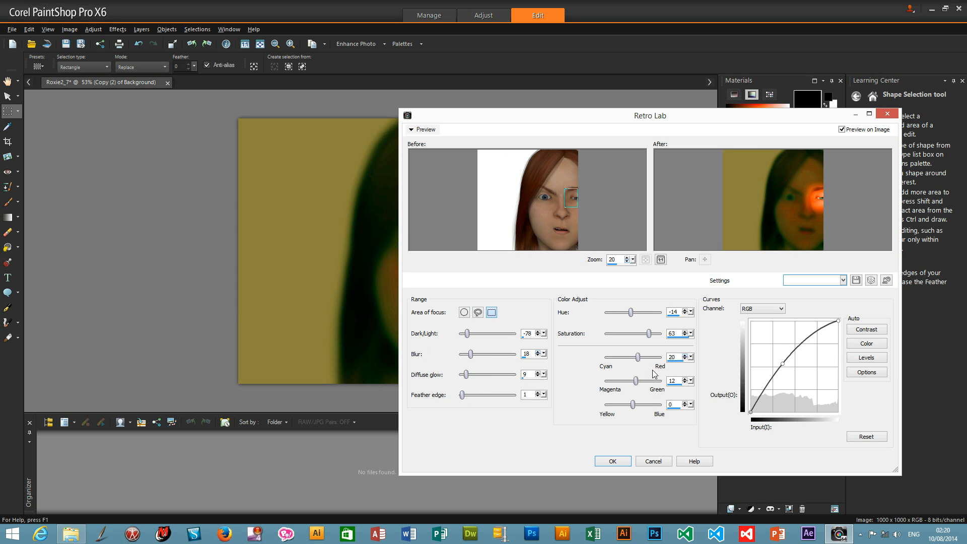
# - Set the Cyan/Red balance to -6, check the preview on the image and apply Retro Lab to the uppermost copy
pyautogui.moveTo(639, 357); pyautogui.dragTo(632, 359)
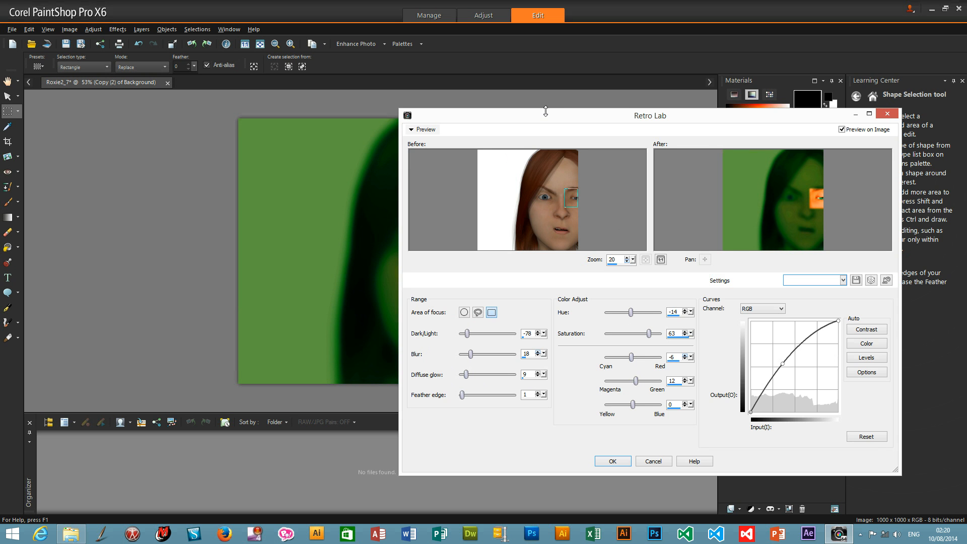
pyautogui.moveTo(548, 112); pyautogui.dragTo(681, 125)
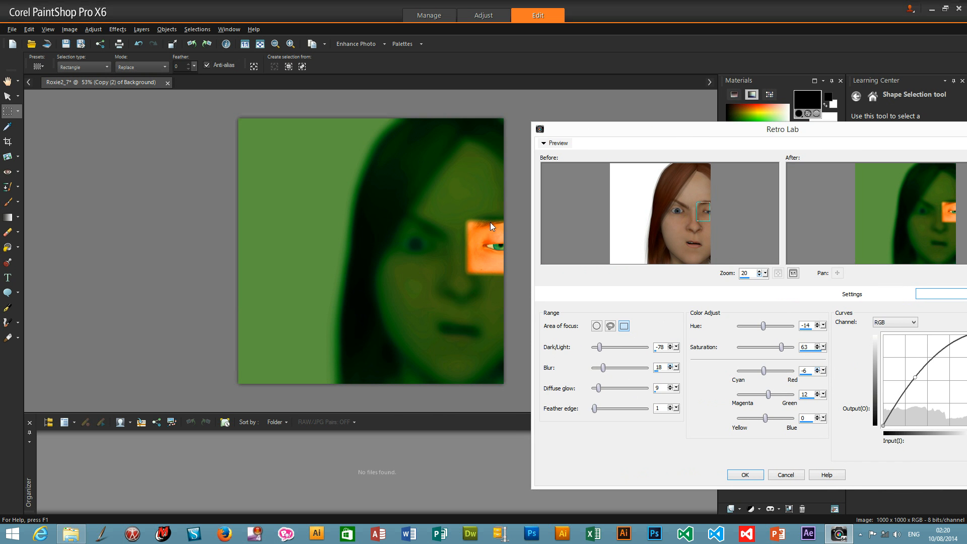
pyautogui.moveTo(816, 130); pyautogui.dragTo(706, 133)
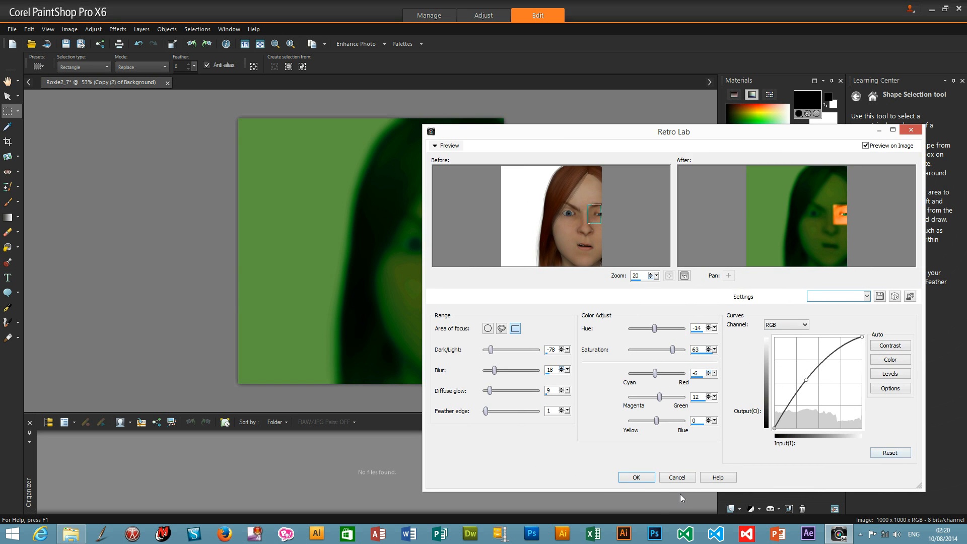
pyautogui.click(641, 481)
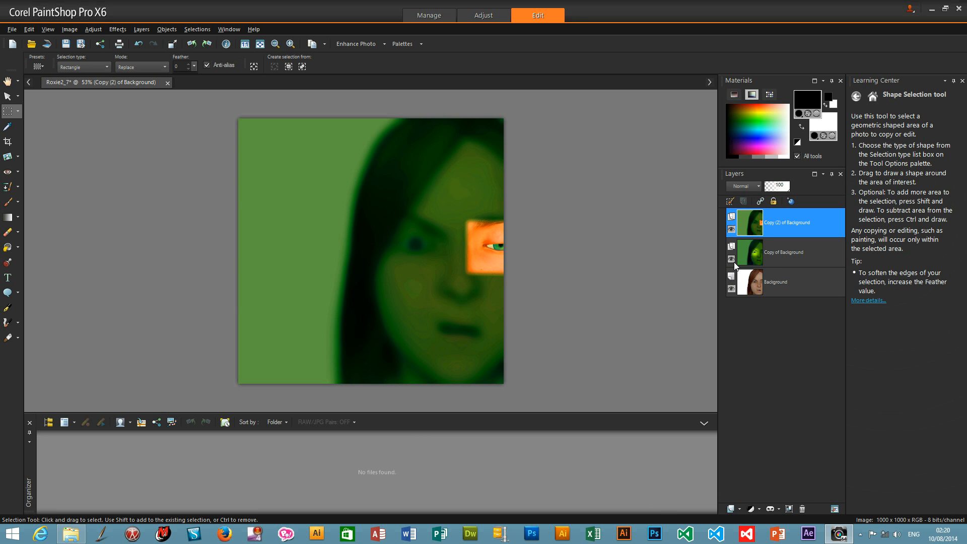
# - Try the Darken, Color and Difference blend modes on the uppermost background copy
pyautogui.click(803, 225)
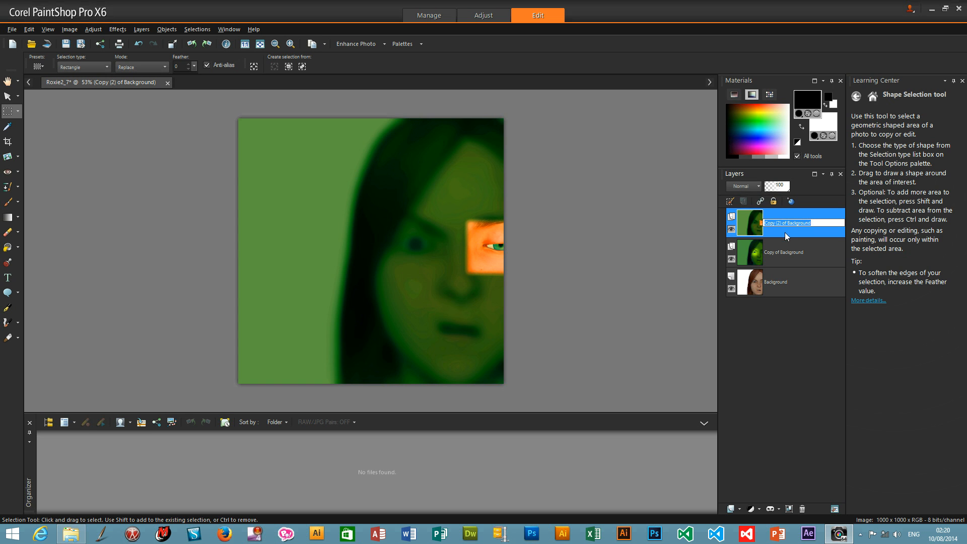
pyautogui.click(746, 186)
pyautogui.click(767, 201)
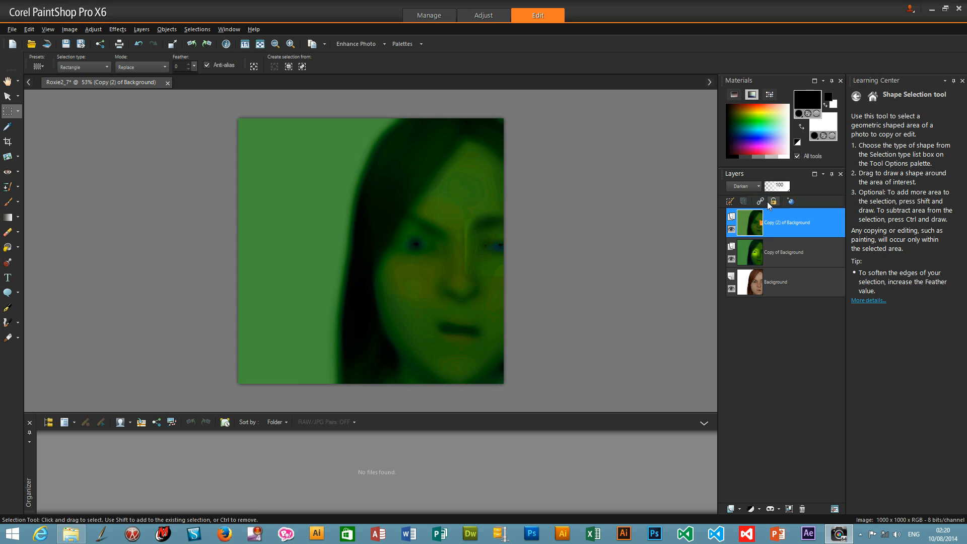
pyautogui.click(749, 184)
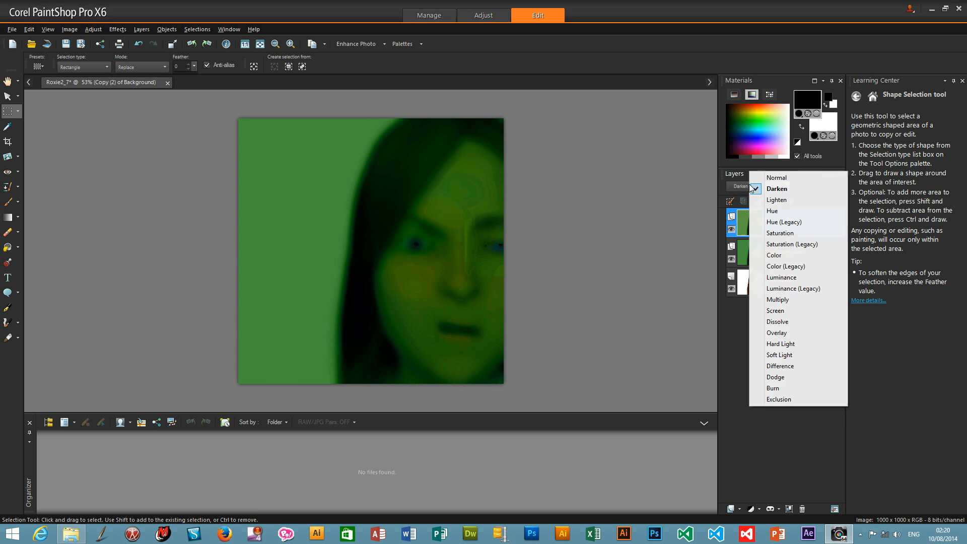
pyautogui.click(786, 257)
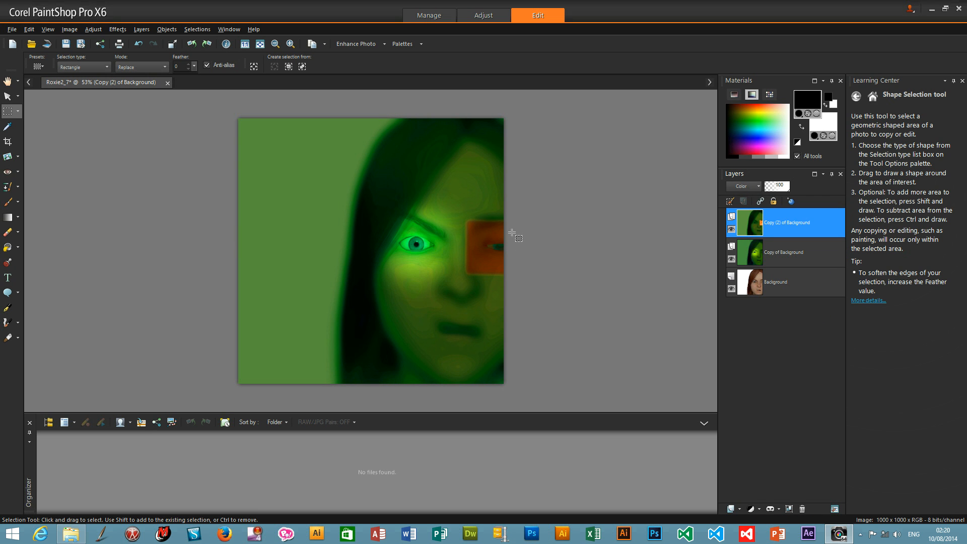
pyautogui.click(749, 186)
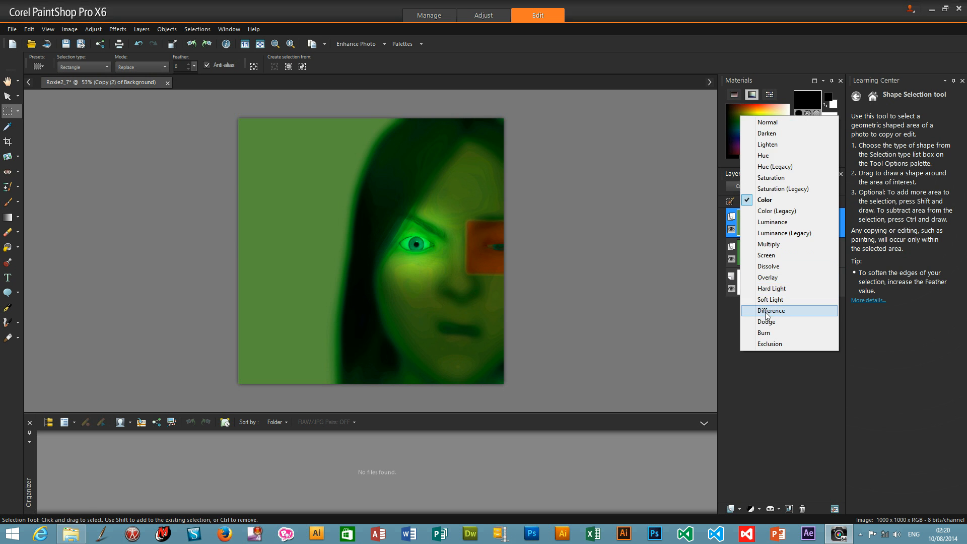
pyautogui.click(766, 309)
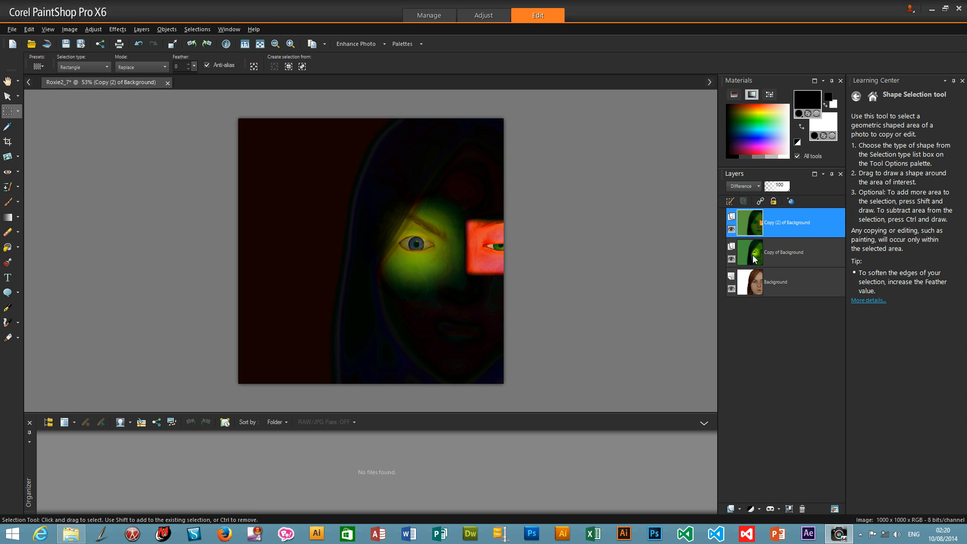
# - Set the uppermost copy's blend mode to Burn and hide that layer
pyautogui.click(754, 191)
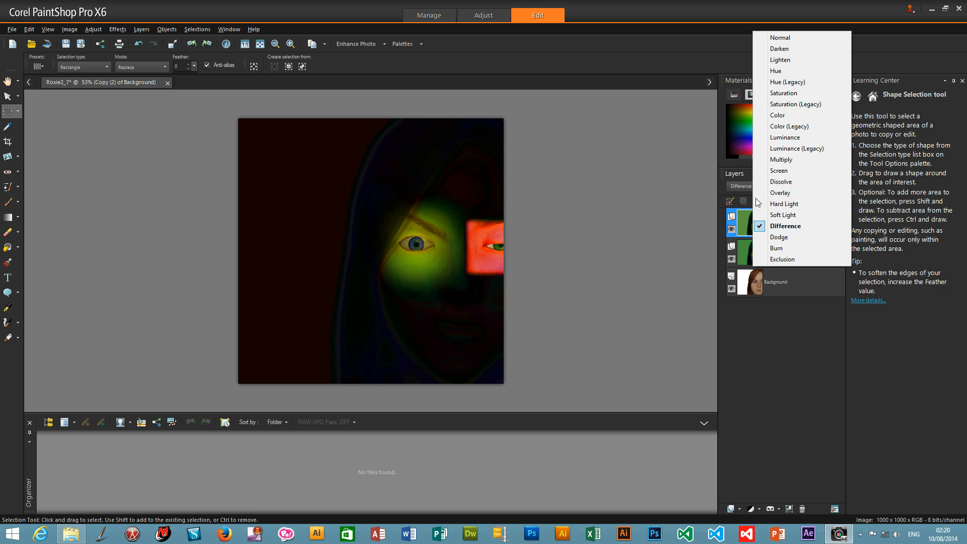
pyautogui.click(784, 249)
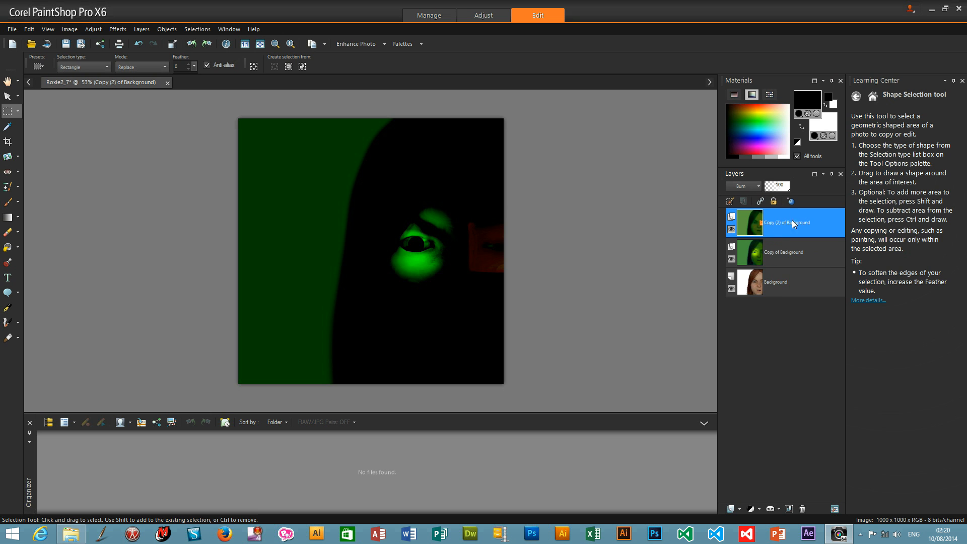
pyautogui.click(731, 230)
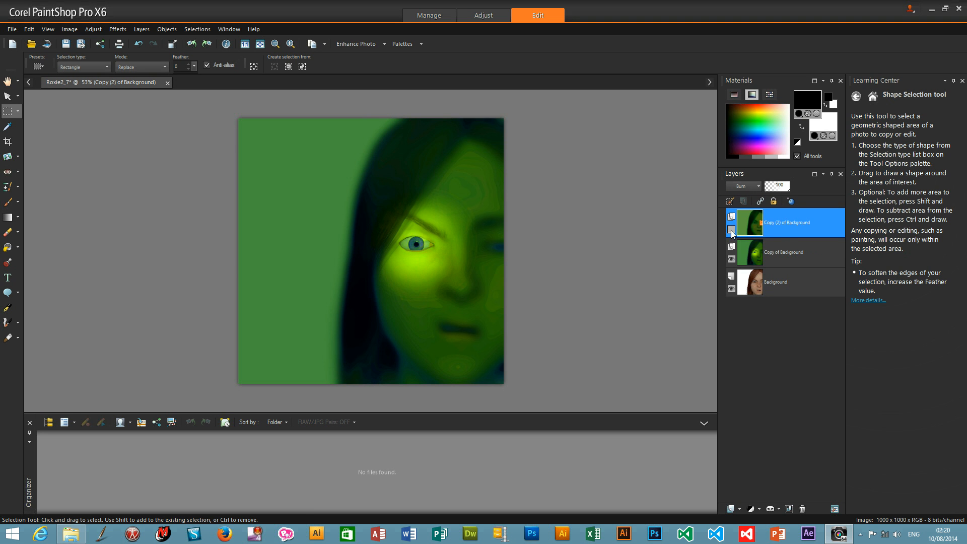
# - Select the middle background copy and set its blend mode to Burn
pyautogui.click(795, 254)
pyautogui.click(746, 189)
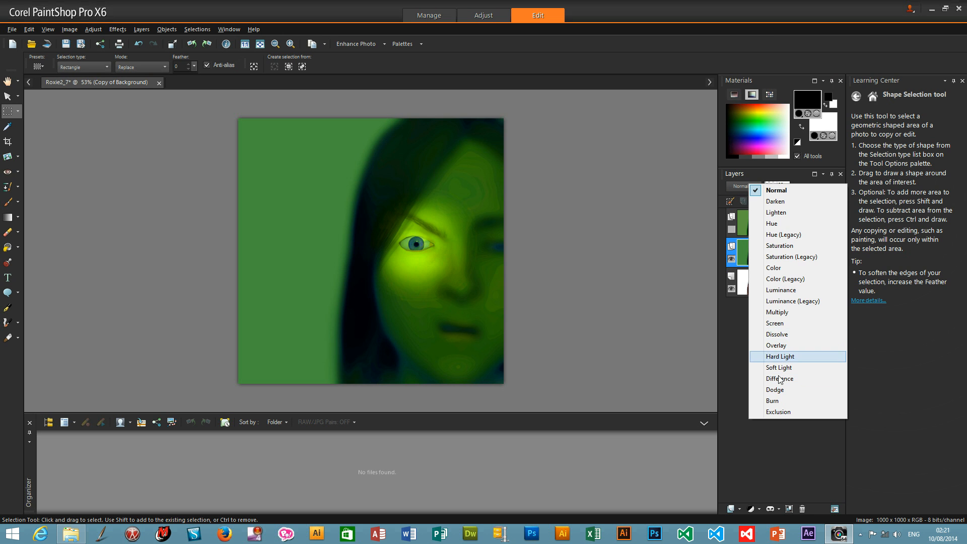
pyautogui.click(777, 400)
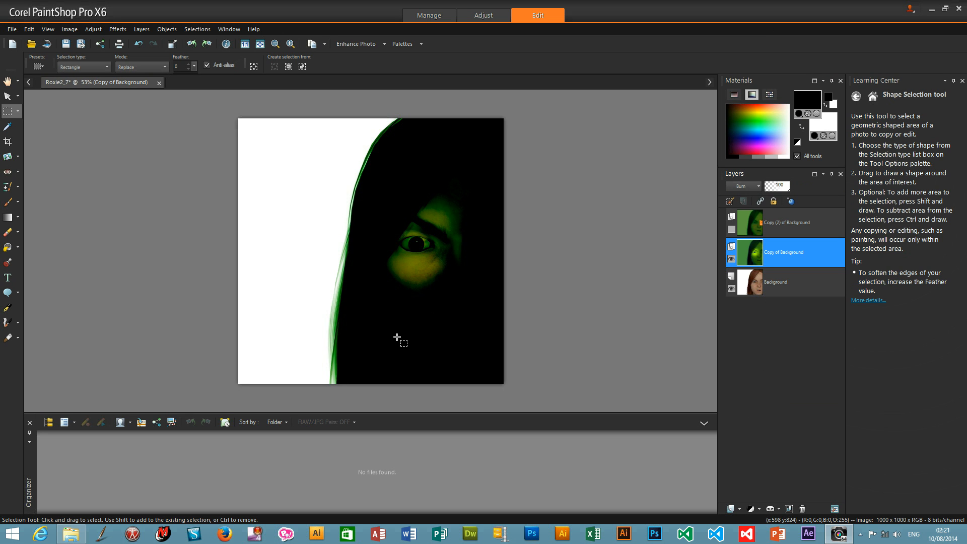
# - Open the merge options for the image's layers
pyautogui.click(142, 29)
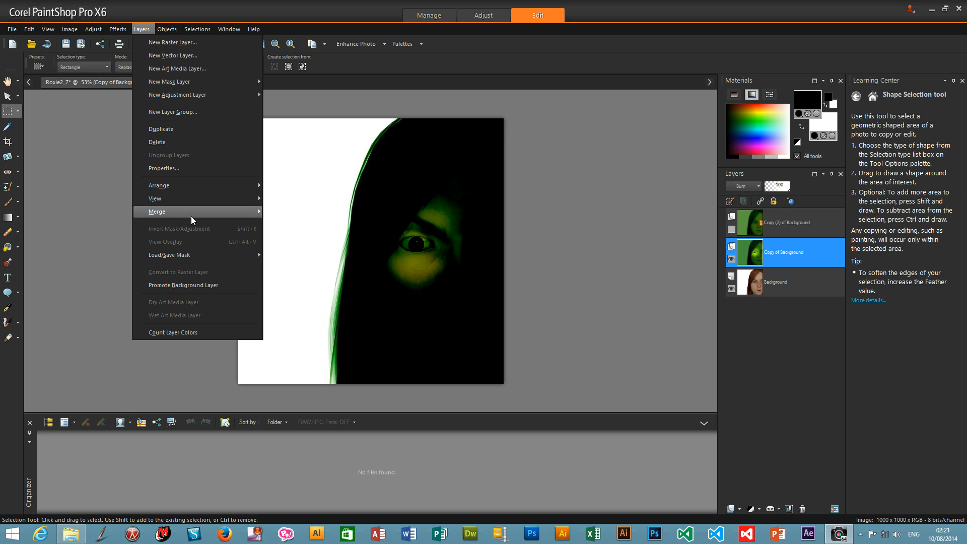
pyautogui.moveTo(232, 216)
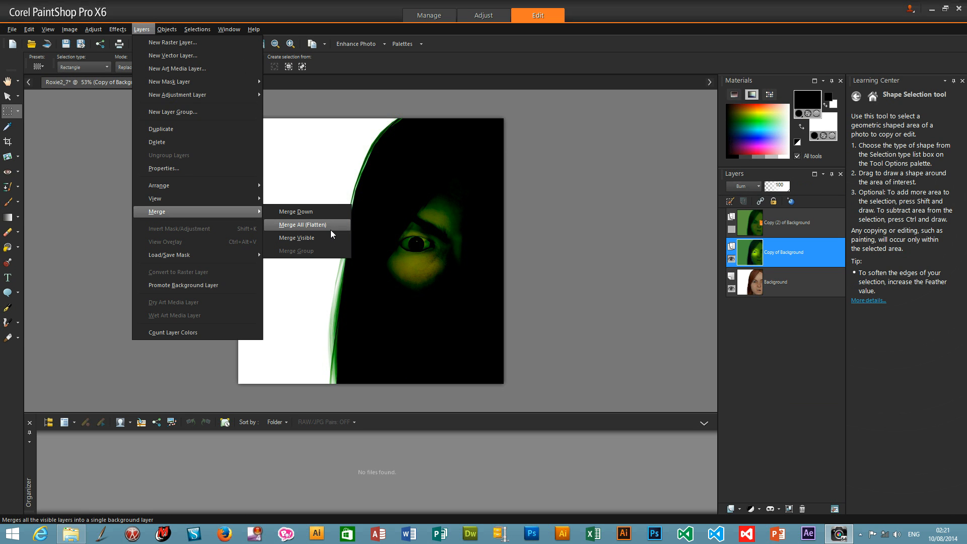